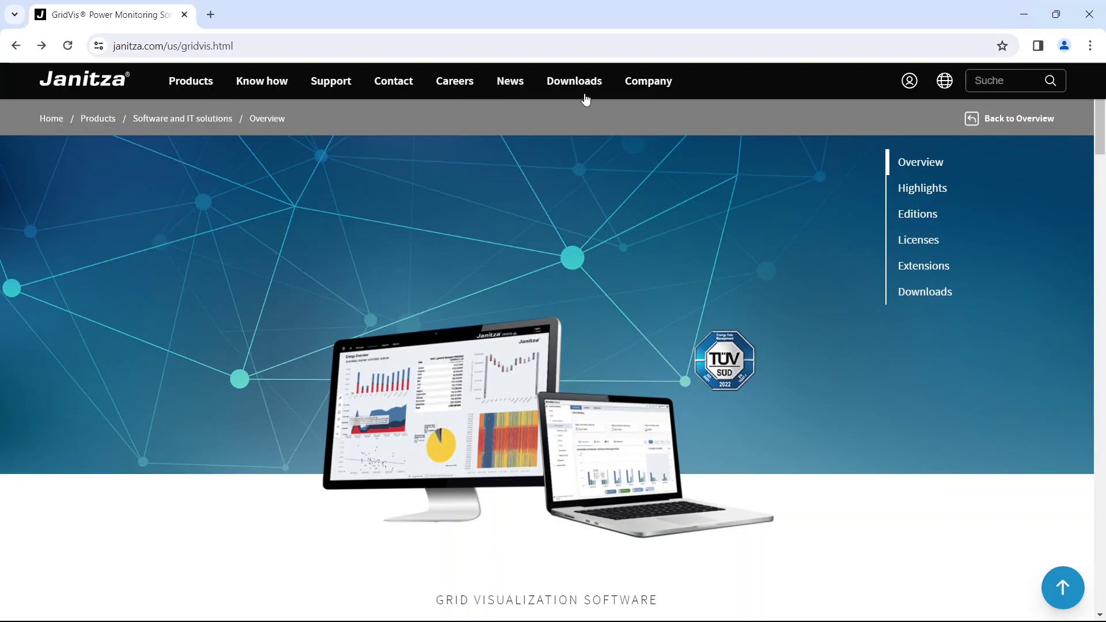
- Go to the GridVis download page of the Janitza downloads area and expand the current release GridVis 9.1 (Desktop / Service)
left_click(571, 82)
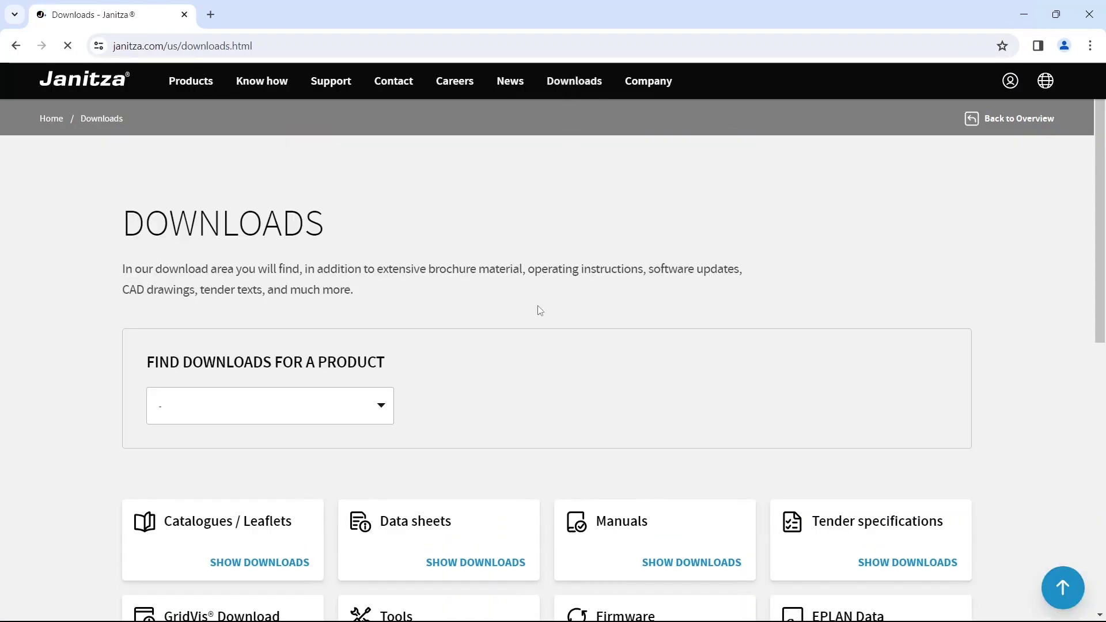
scroll(536, 340, "down", 3)
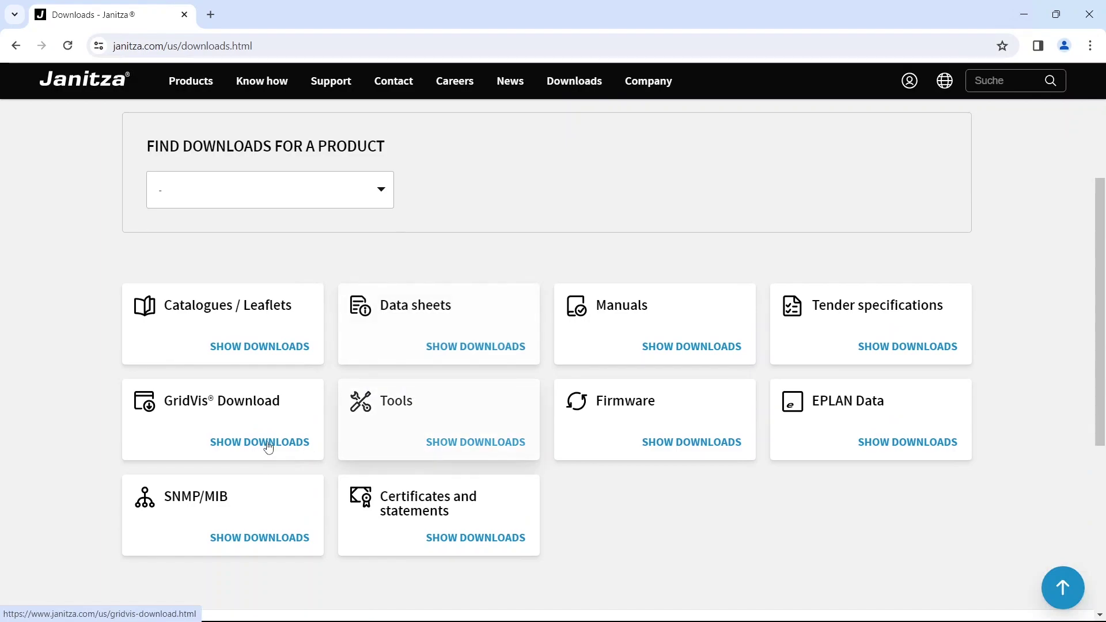
left_click(259, 444)
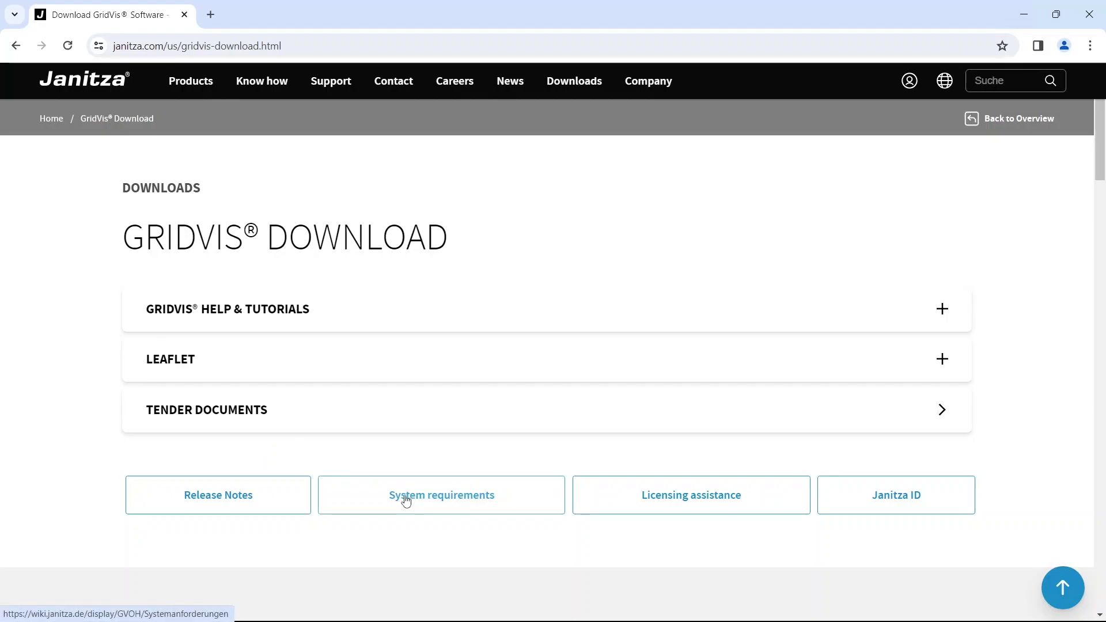
scroll(406, 500, "down", 6)
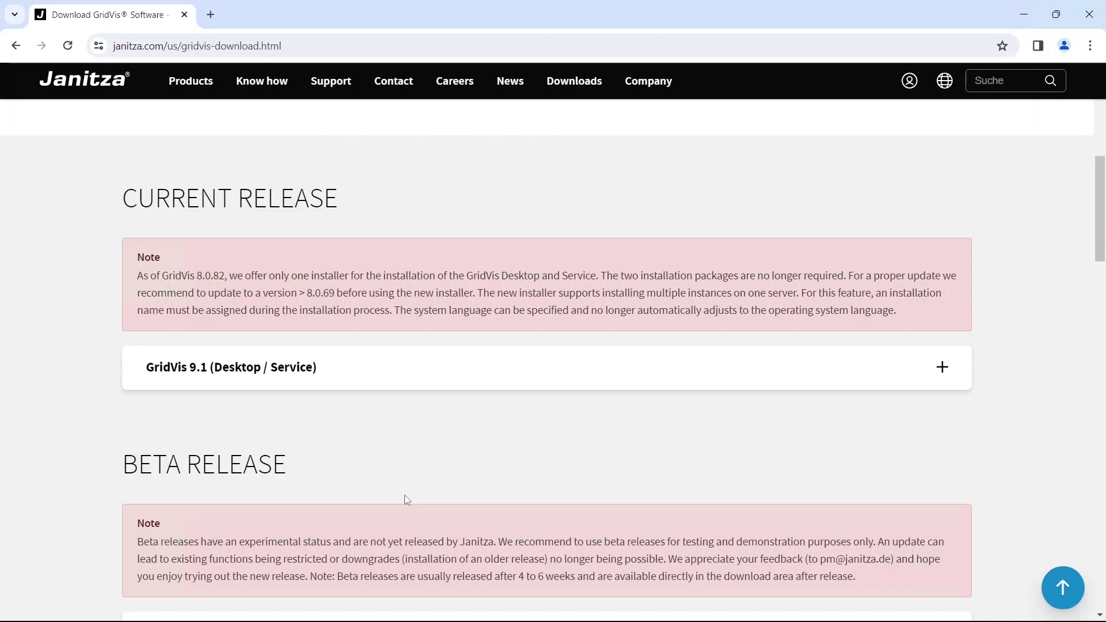
left_click(399, 374)
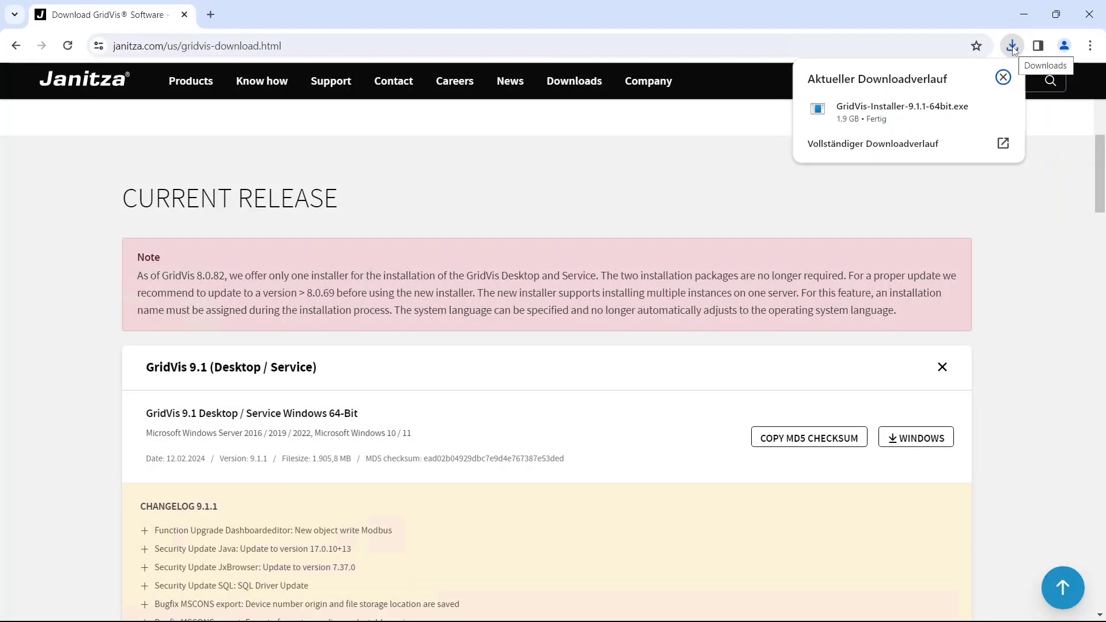
- Run the downloaded GridVis-Installer-9.1.1-64bit.exe and accept the license agreement in the setup wizard
mouse_move(931, 112)
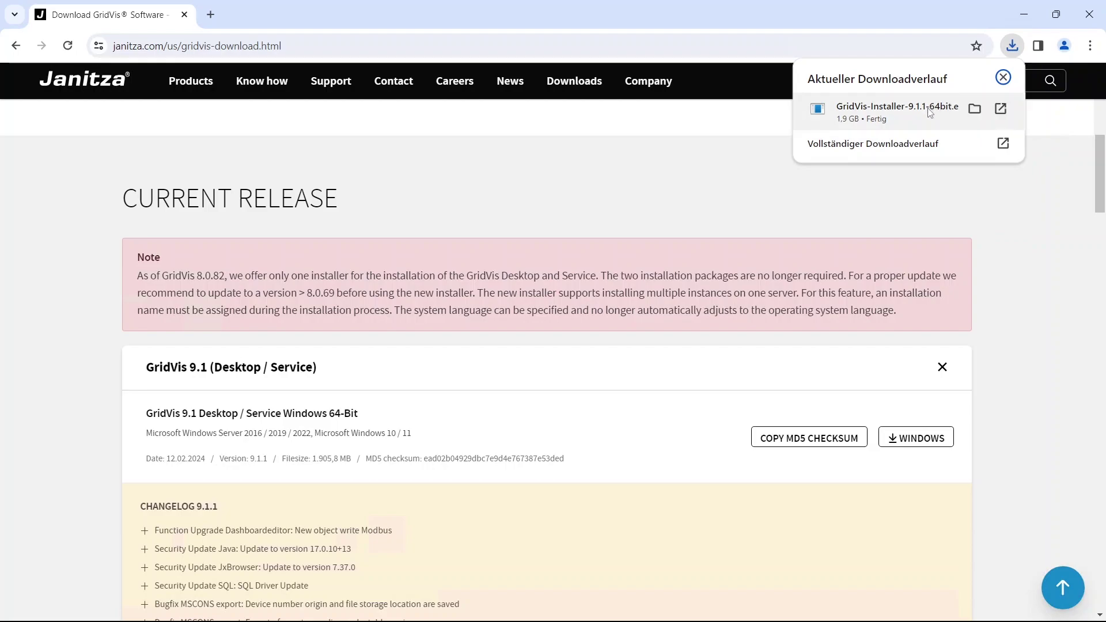
left_click(930, 112)
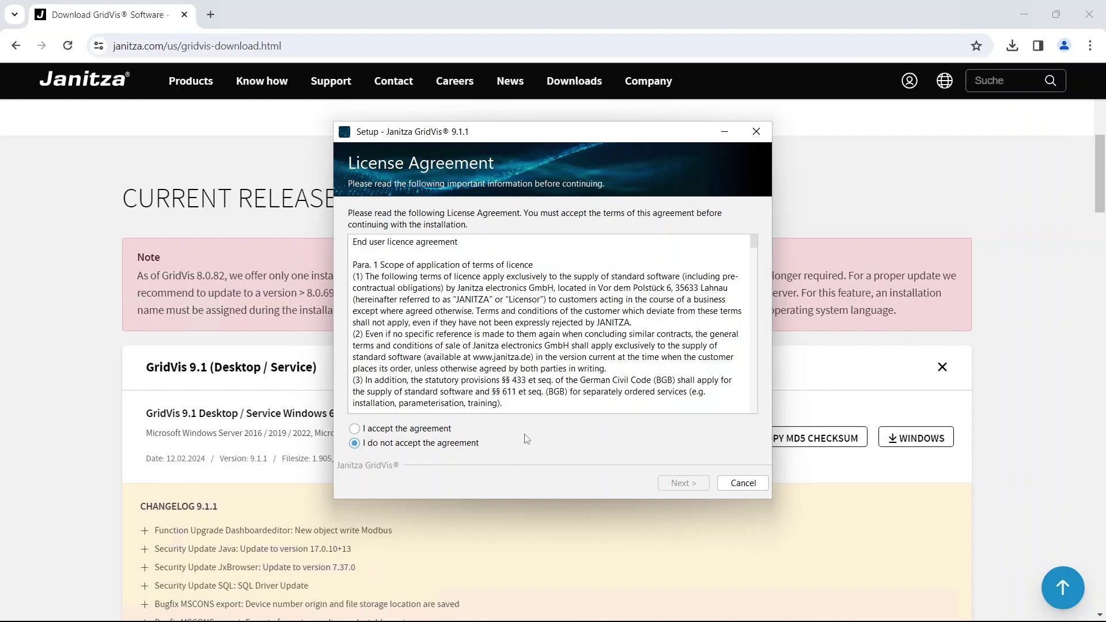
left_click(393, 430)
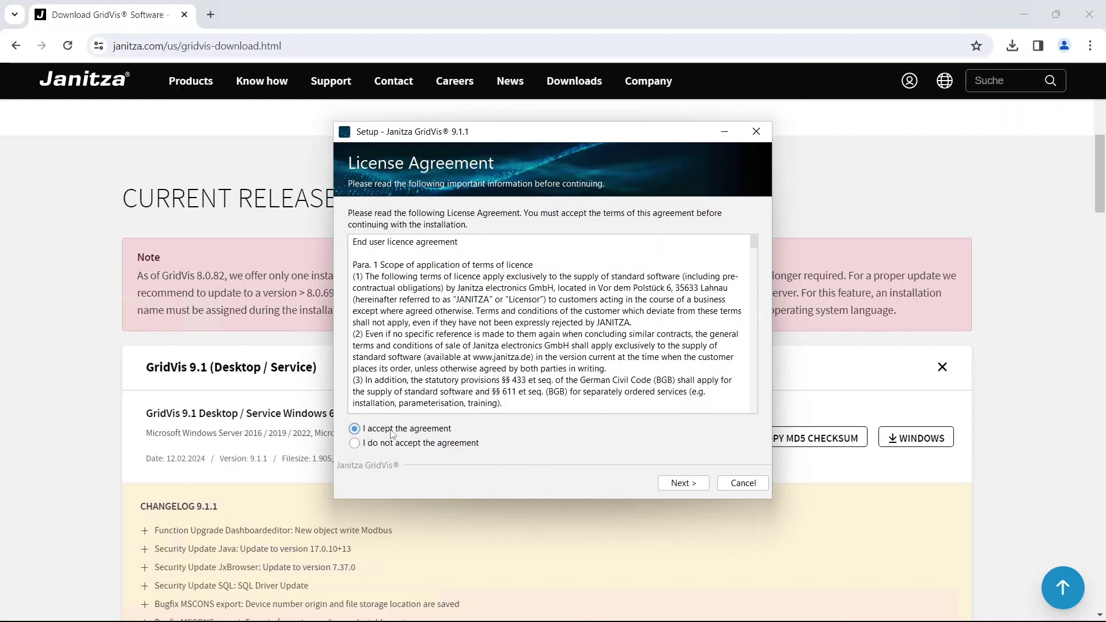
left_click(678, 484)
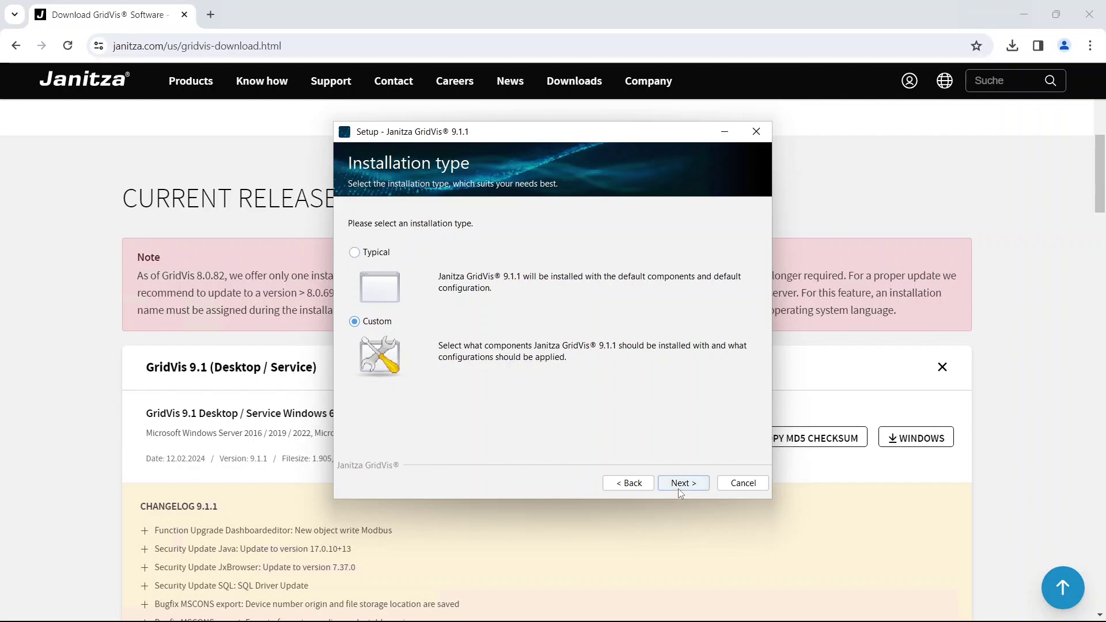
- Choose a custom installation in C:\Program Files\GridVis with the installation name EnMS and PQ Software
left_click(680, 484)
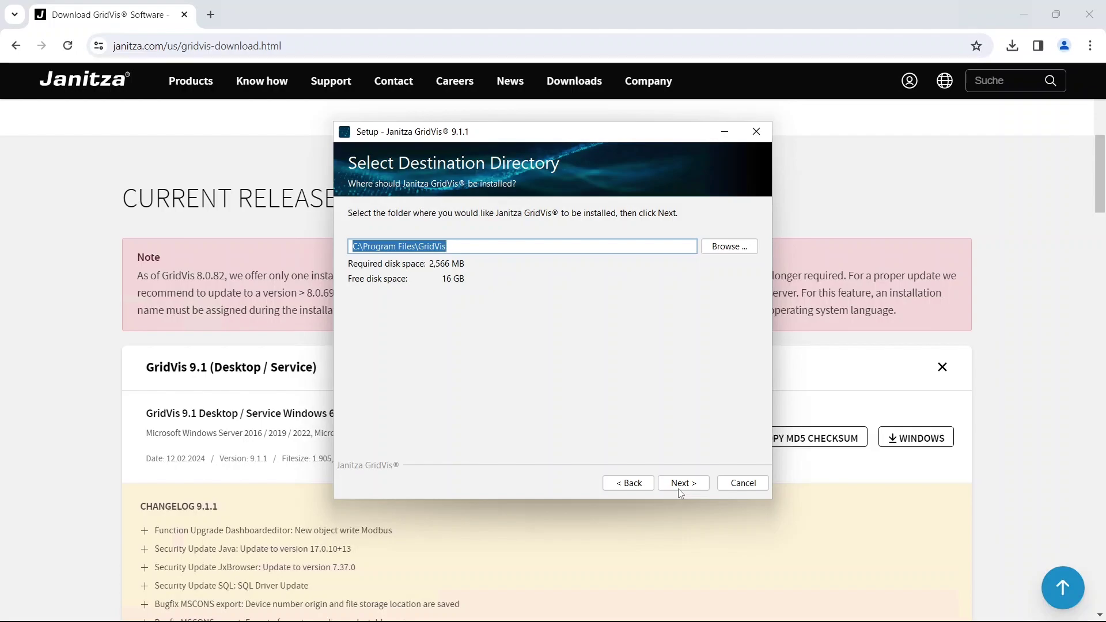
left_click(677, 485)
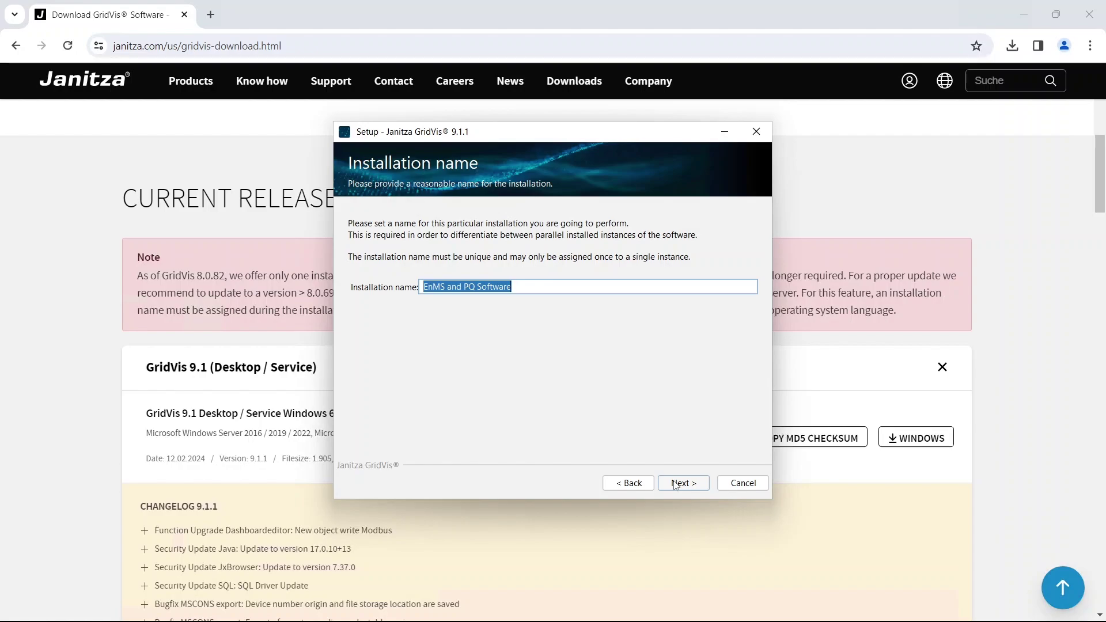
left_click(676, 485)
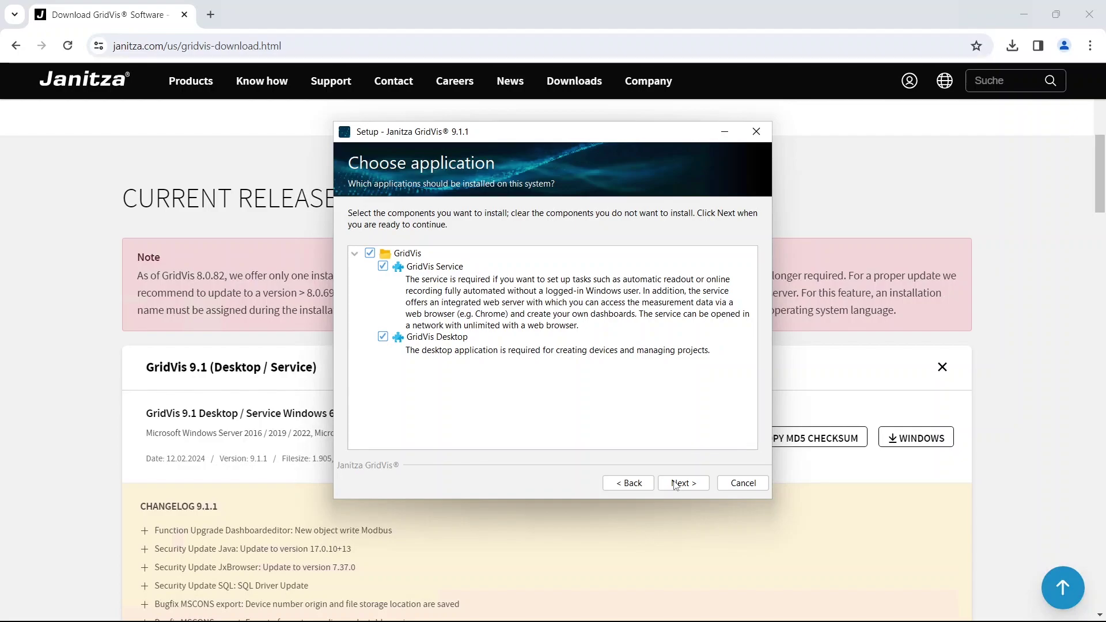
- Install GridVis Desktop without GridVis Service, using English (US), 8,192 MB RAM, a start menu entry and a desktop shortcut
left_click(383, 266)
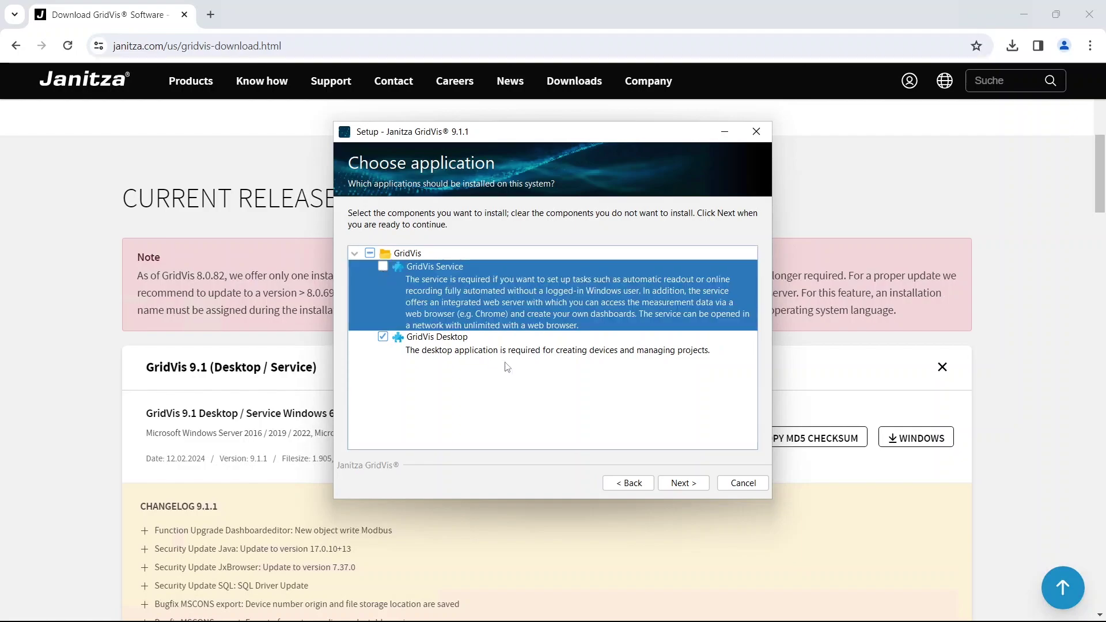
left_click(690, 487)
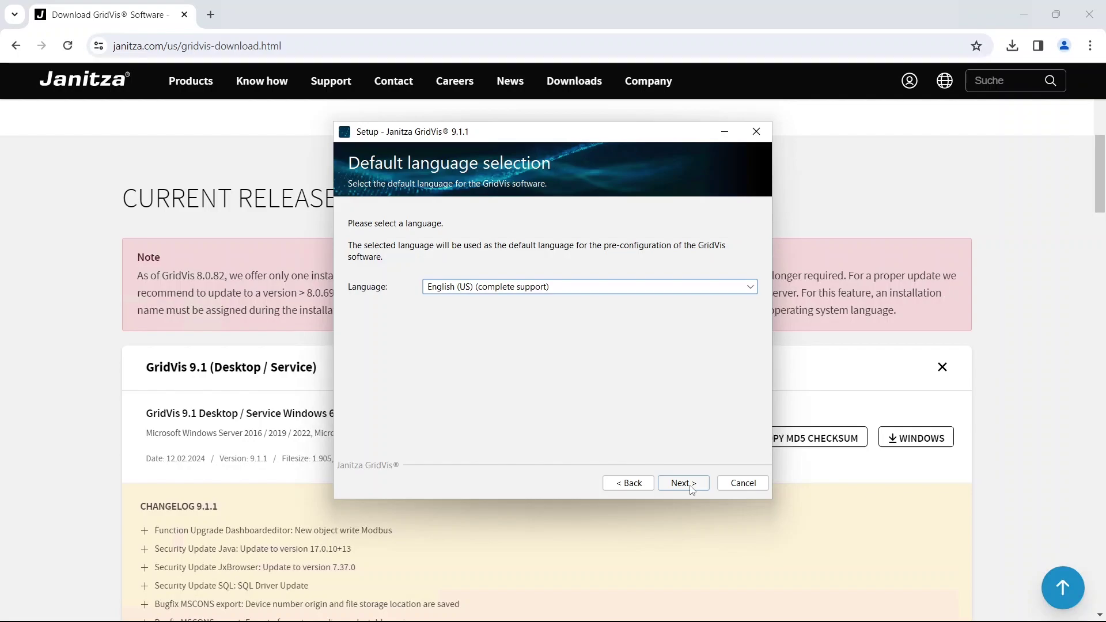
left_click(691, 489)
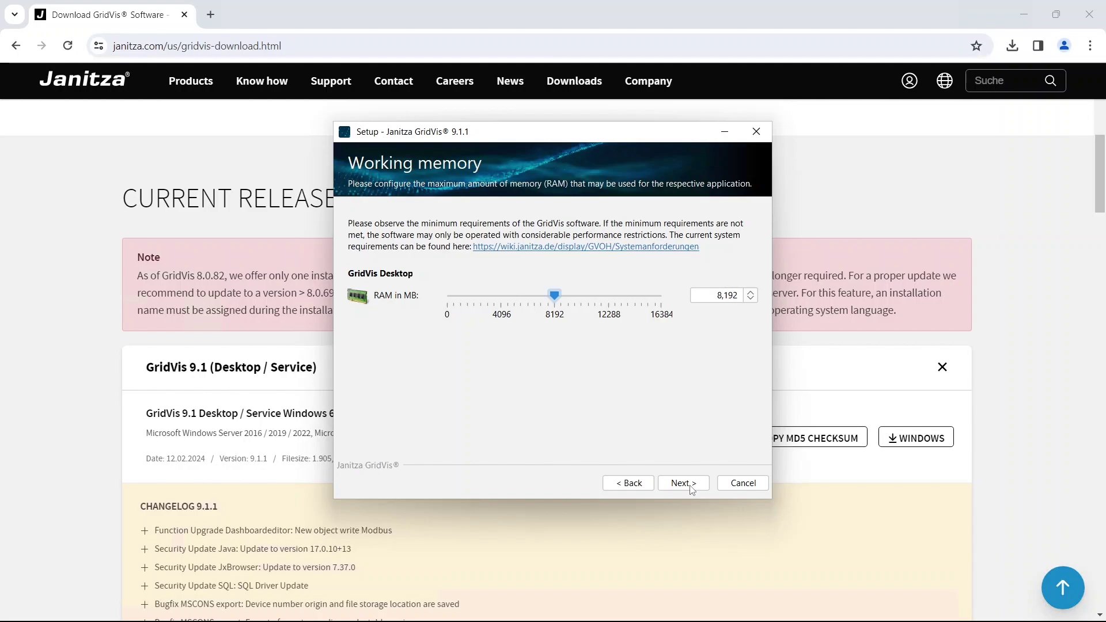
left_click(692, 488)
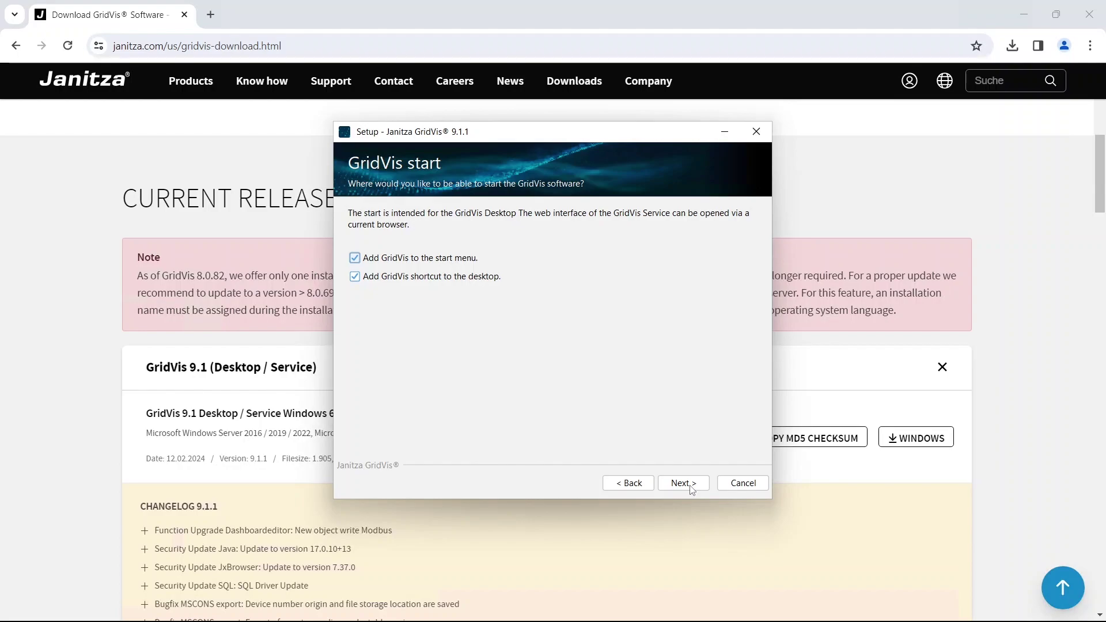
left_click(691, 484)
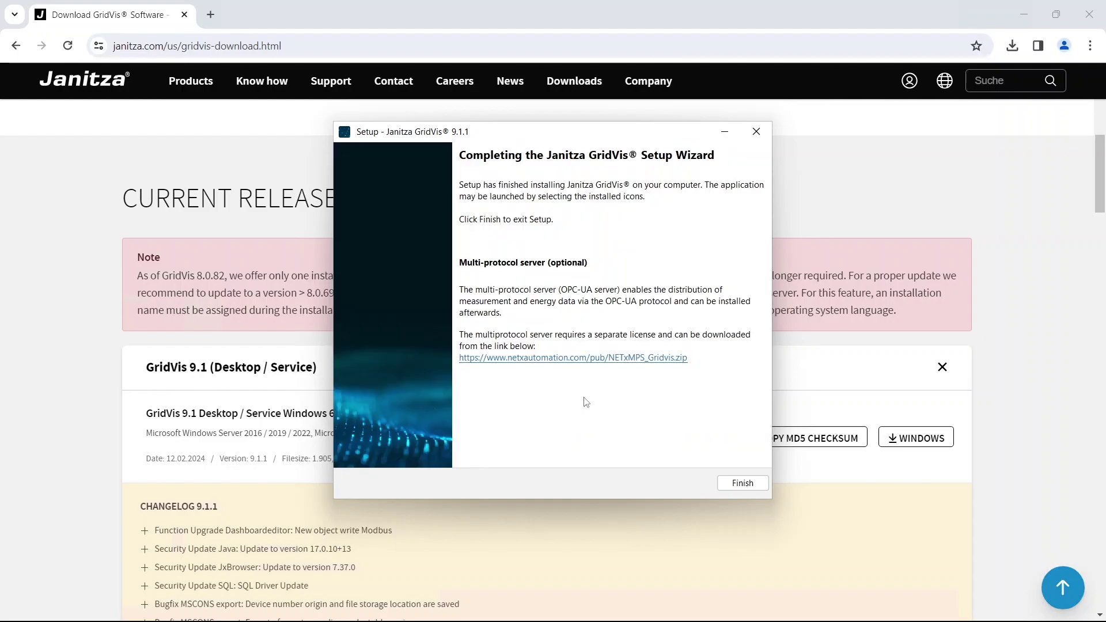
left_click(745, 487)
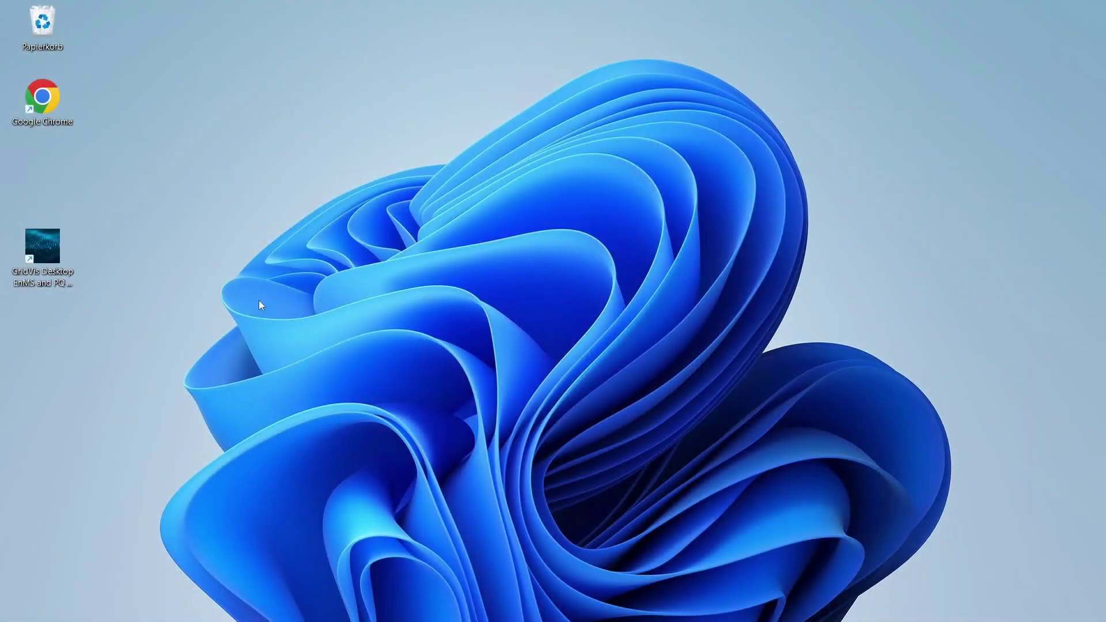
- Start GridVis Desktop and create a database project named Project Tutorial in the default location with the default Janitza DB
double_click(57, 271)
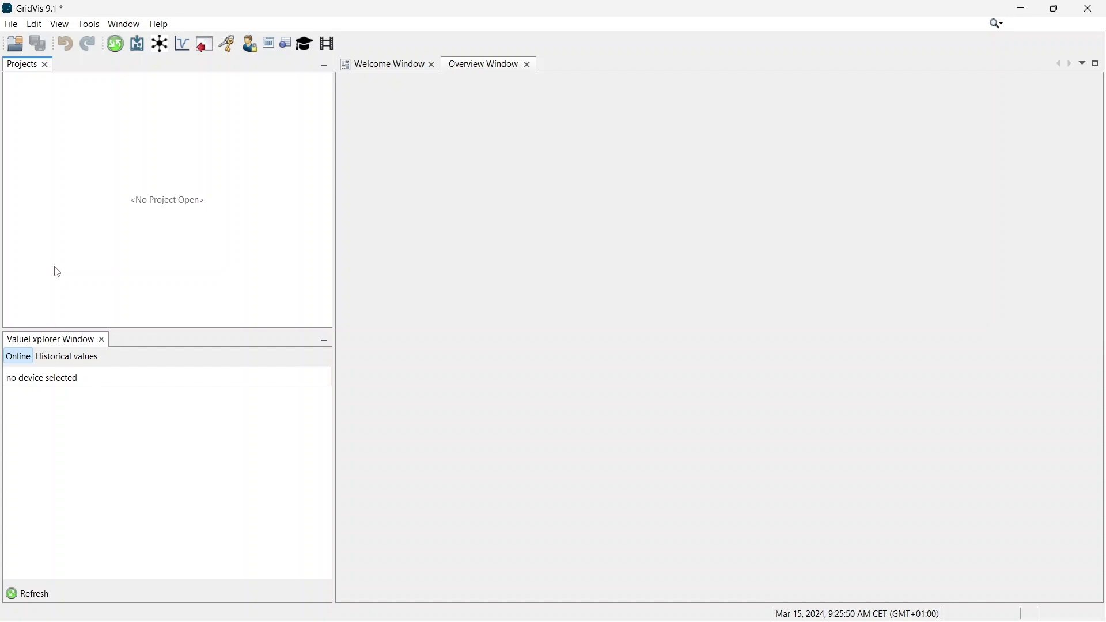
left_click(16, 28)
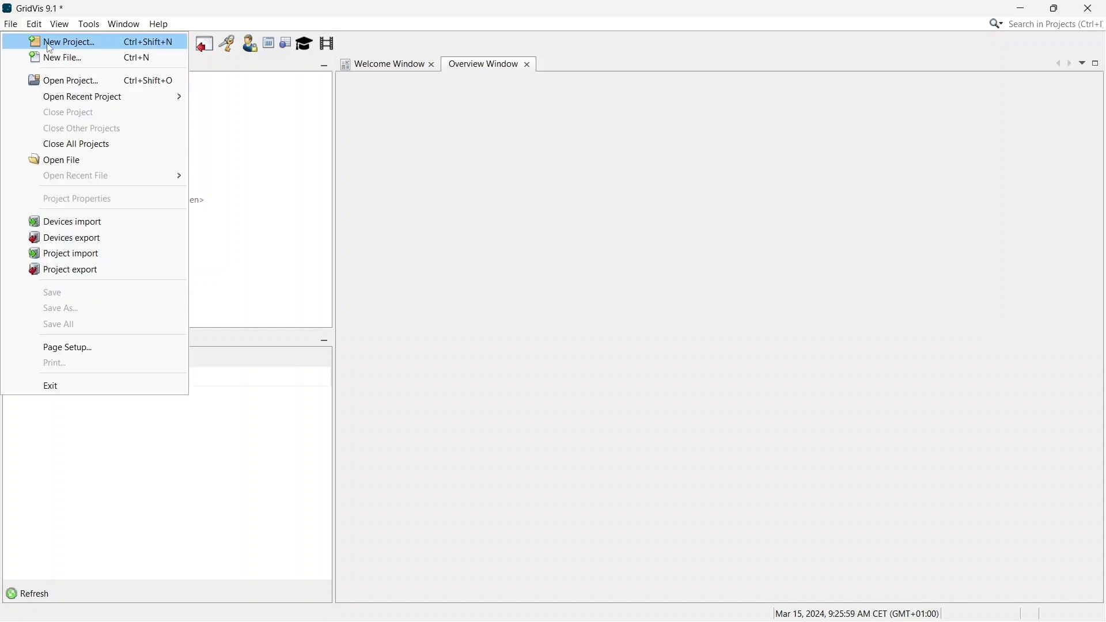
left_click(63, 42)
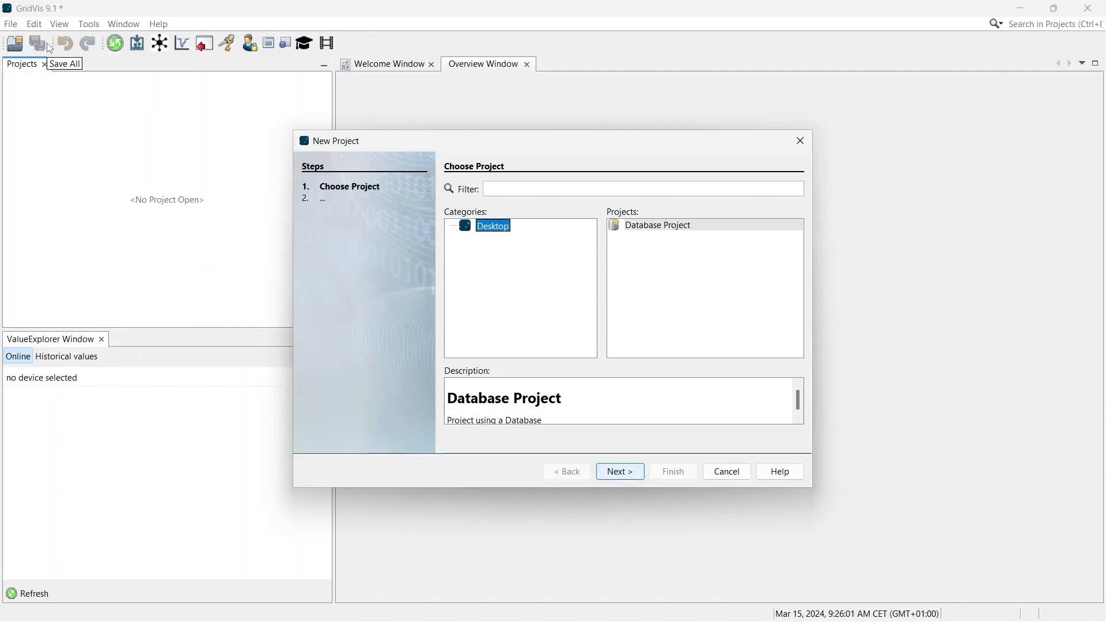
left_click(625, 473)
type("Proje")
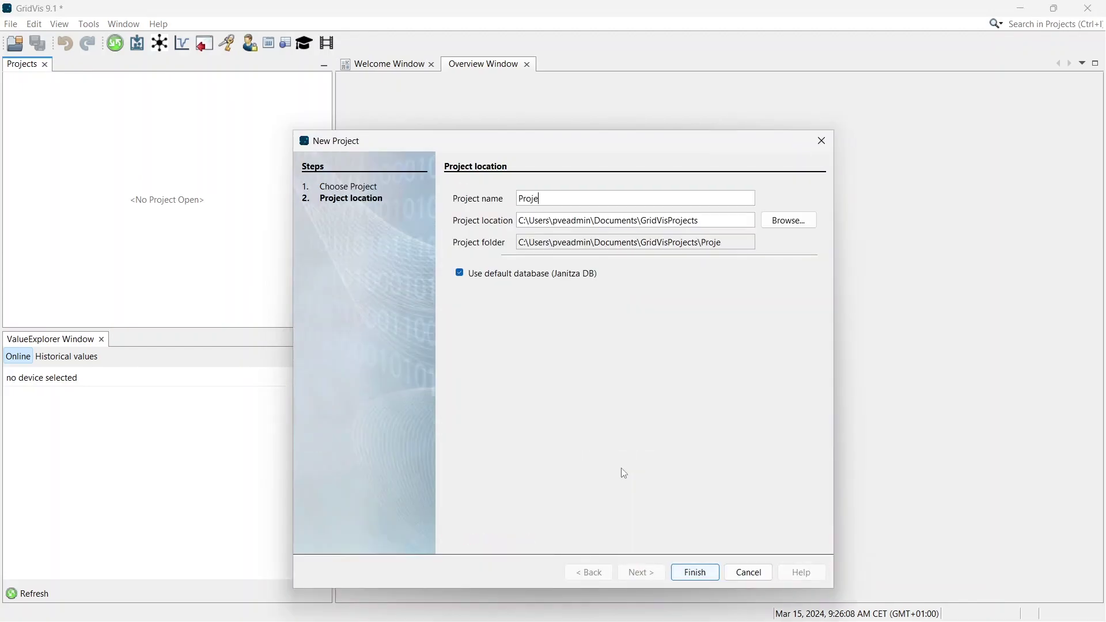
type("ct Tutorial")
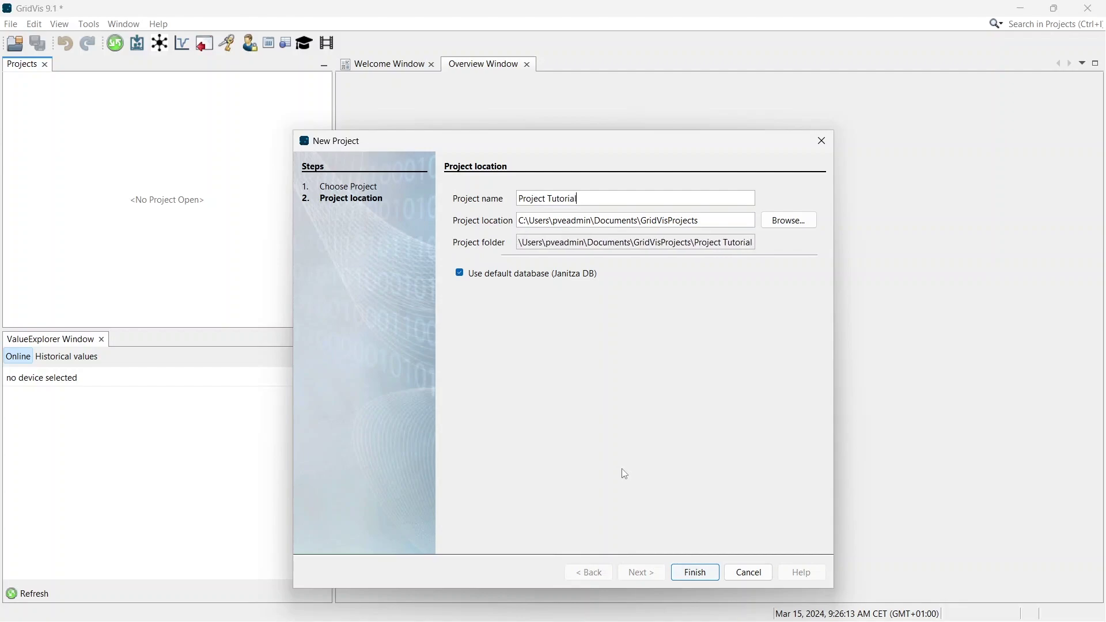
left_click(697, 574)
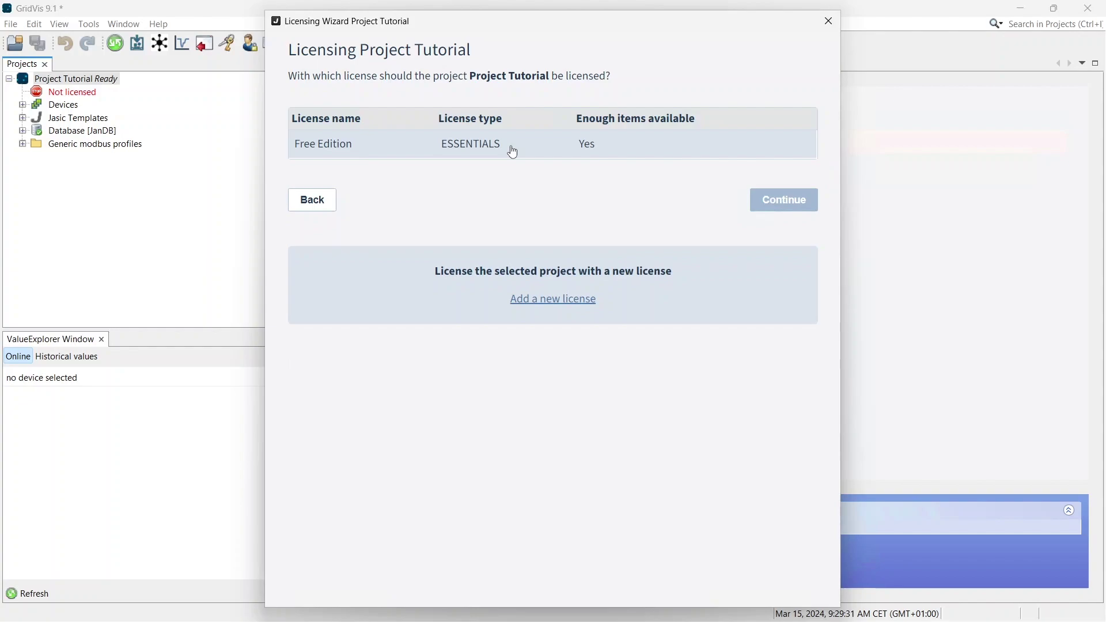
- License Project Tutorial with the Free Edition license of type ESSENTIALS and finish the licensing wizard
left_click(514, 152)
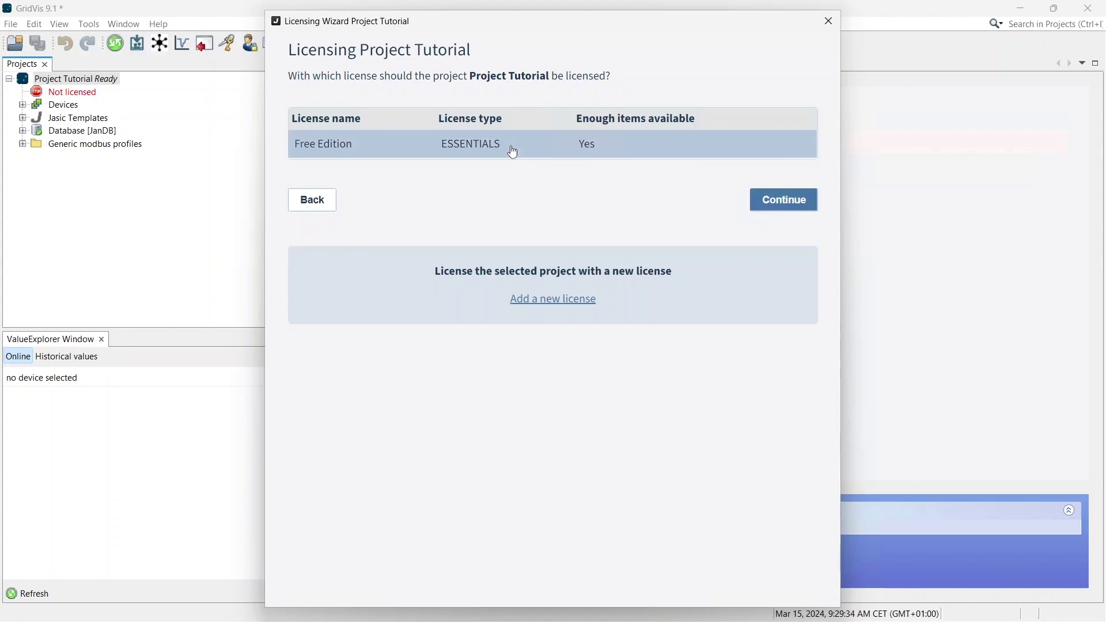
left_click(767, 203)
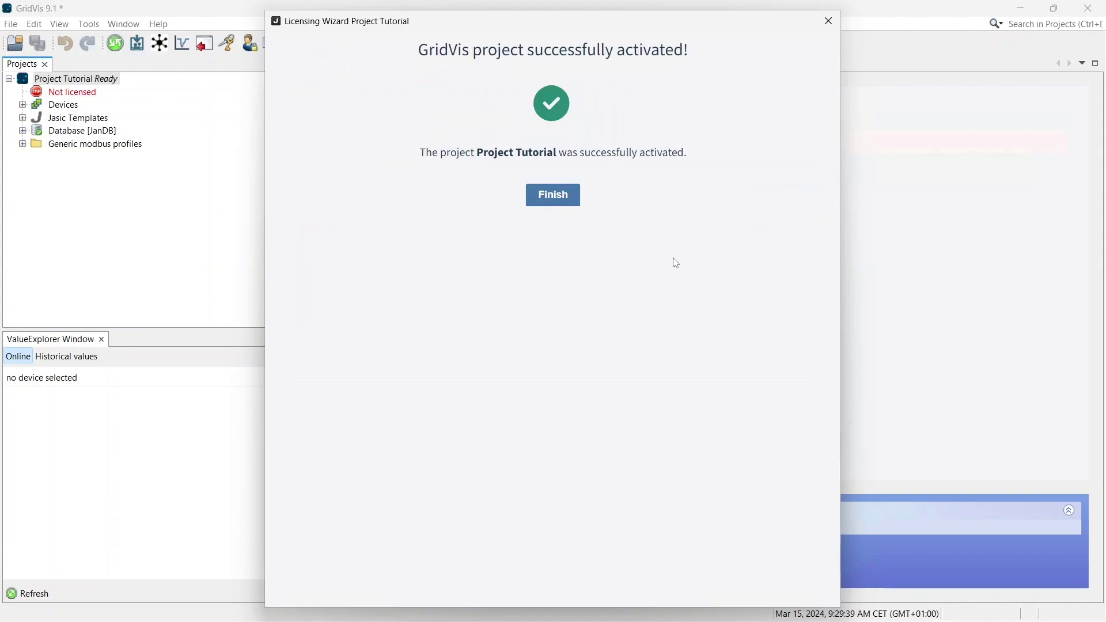
left_click(562, 201)
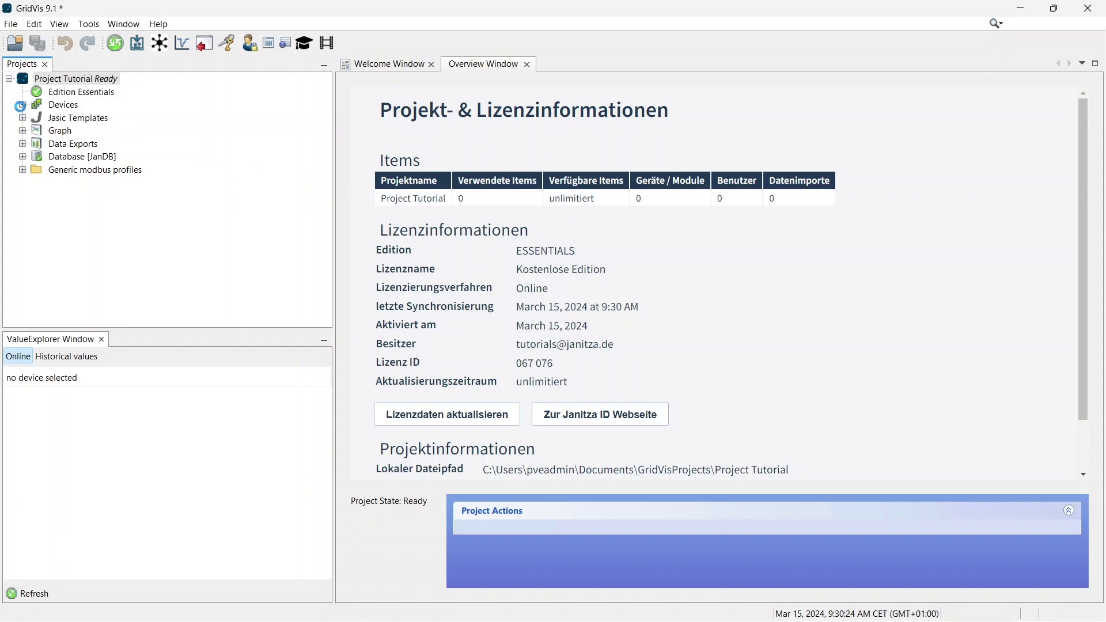
- Start adding a new UMG 801 device from the DIN Rail category to the devices of Project Tutorial
left_click(20, 106)
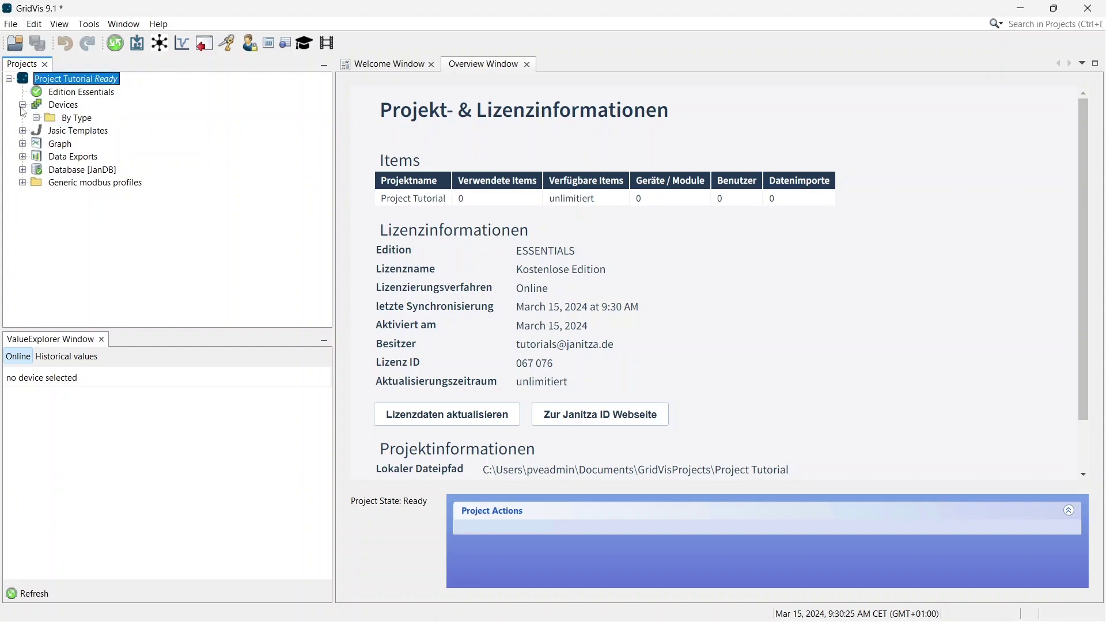
left_click(74, 119)
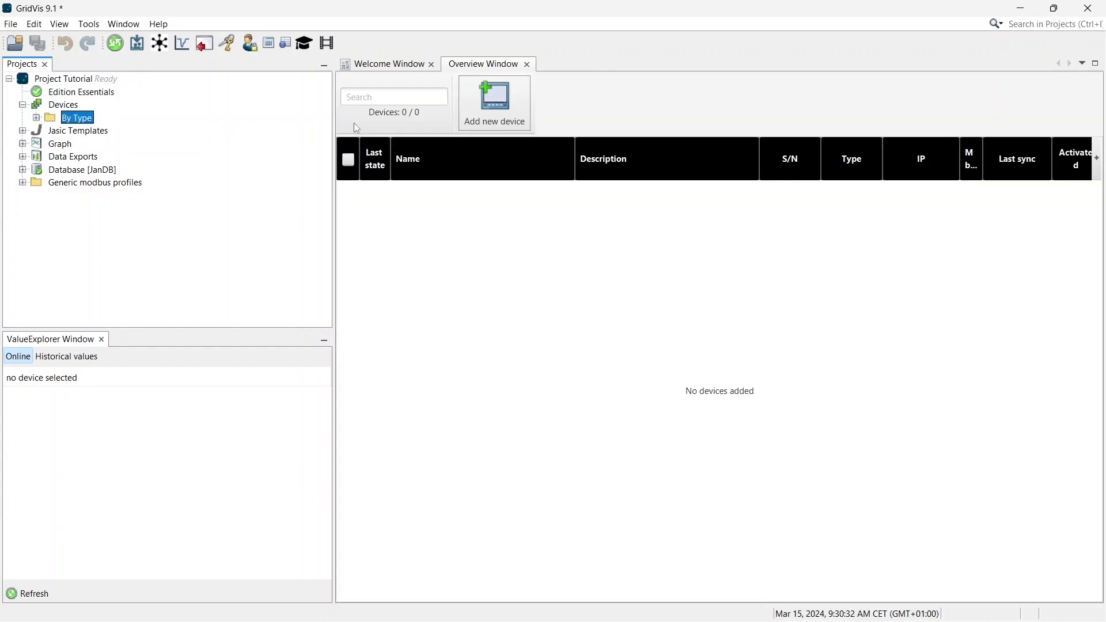
left_click(481, 115)
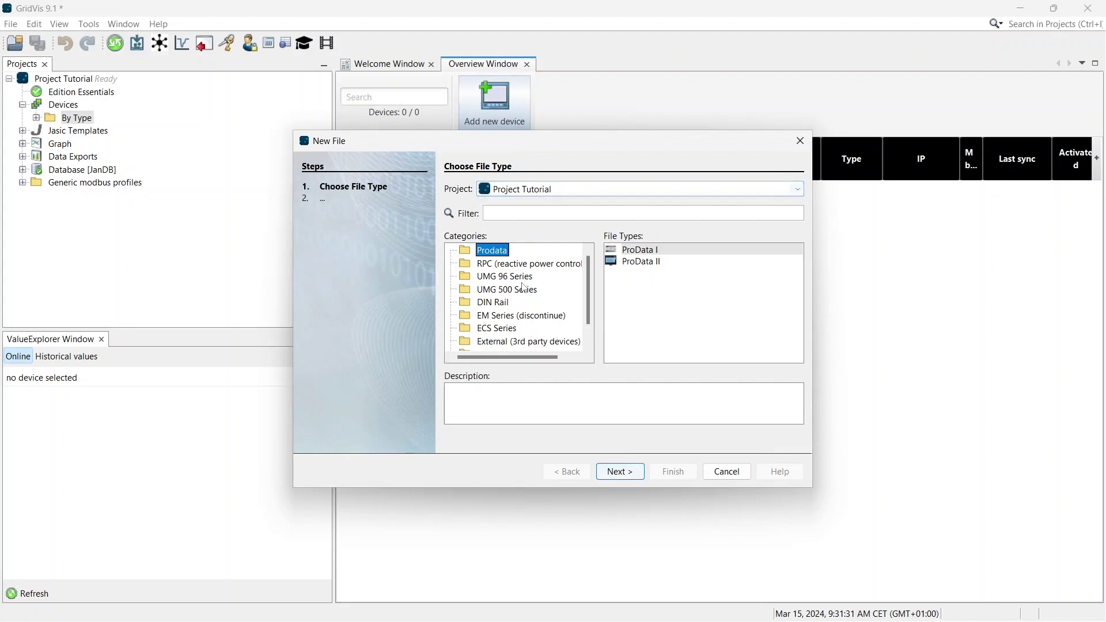
left_click(480, 307)
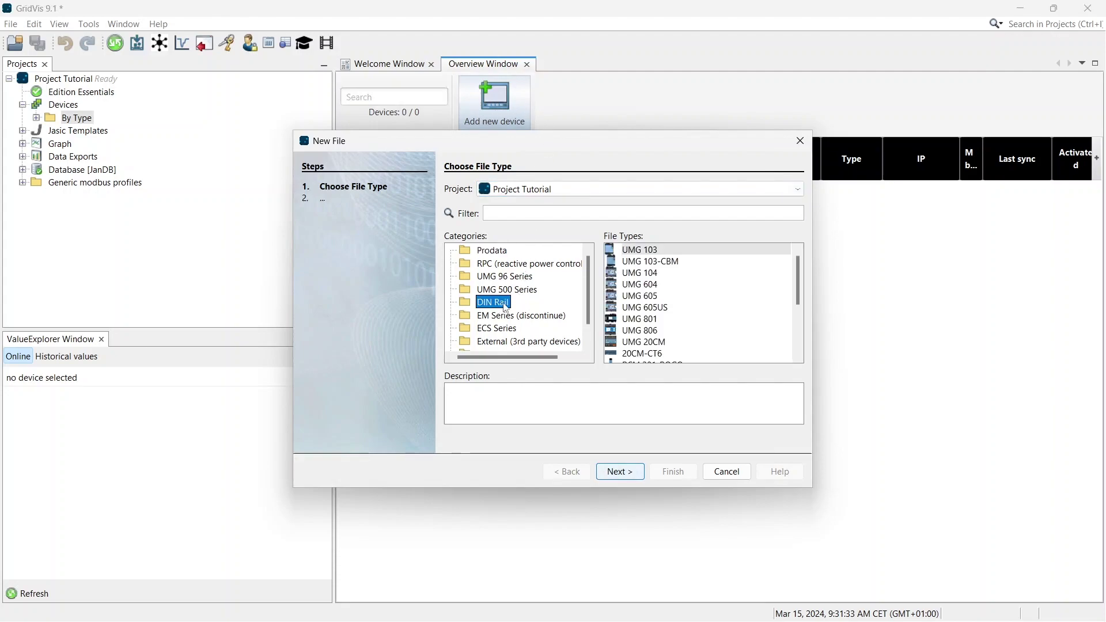
left_click(627, 319)
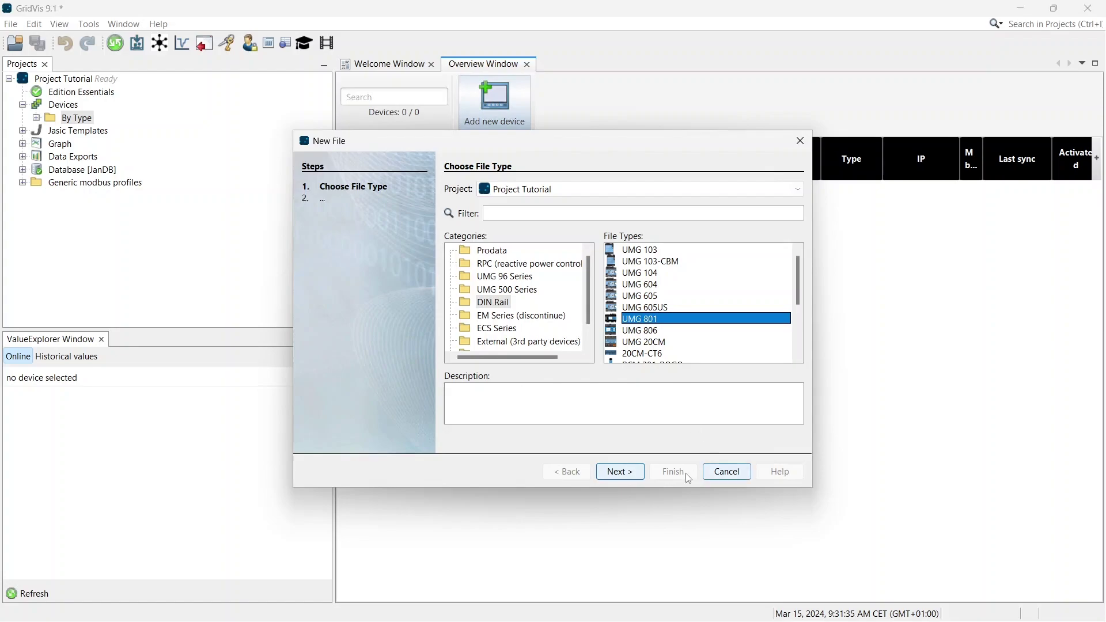
left_click(620, 472)
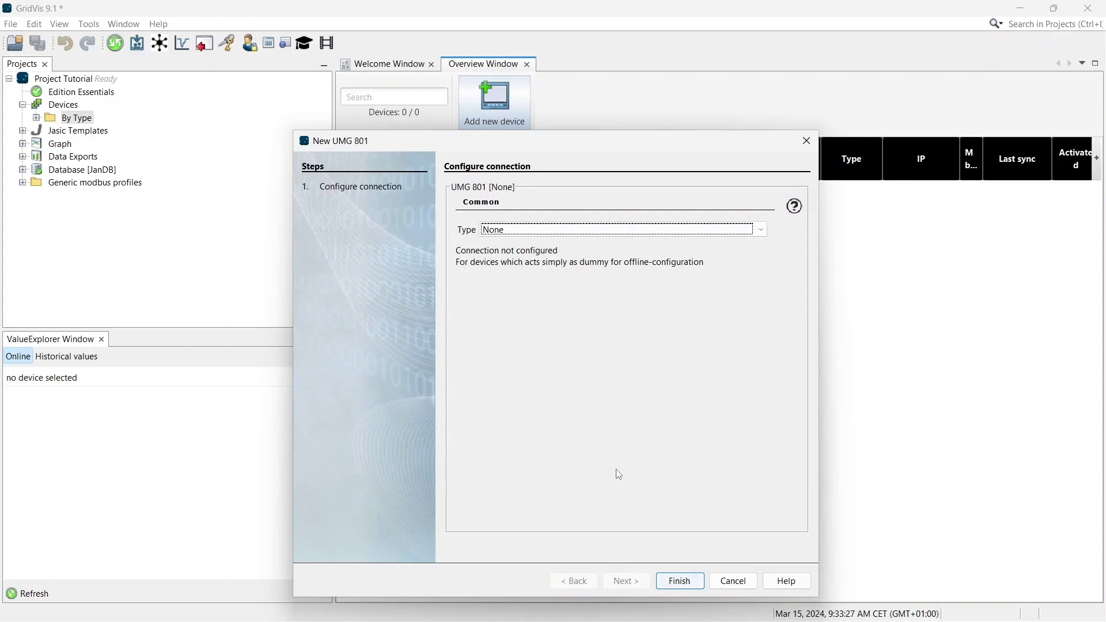
- Set the UMG 801's connection type to OPC-UA with host 192.168.3.196 and run a connection test
left_click(578, 233)
left_click(575, 256)
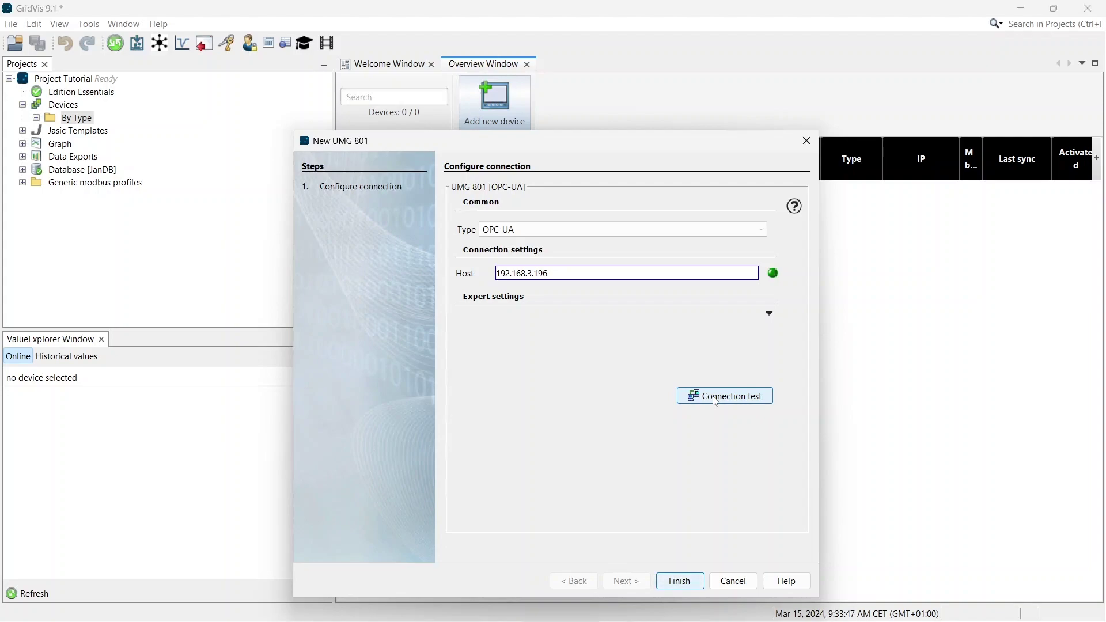
left_click(717, 398)
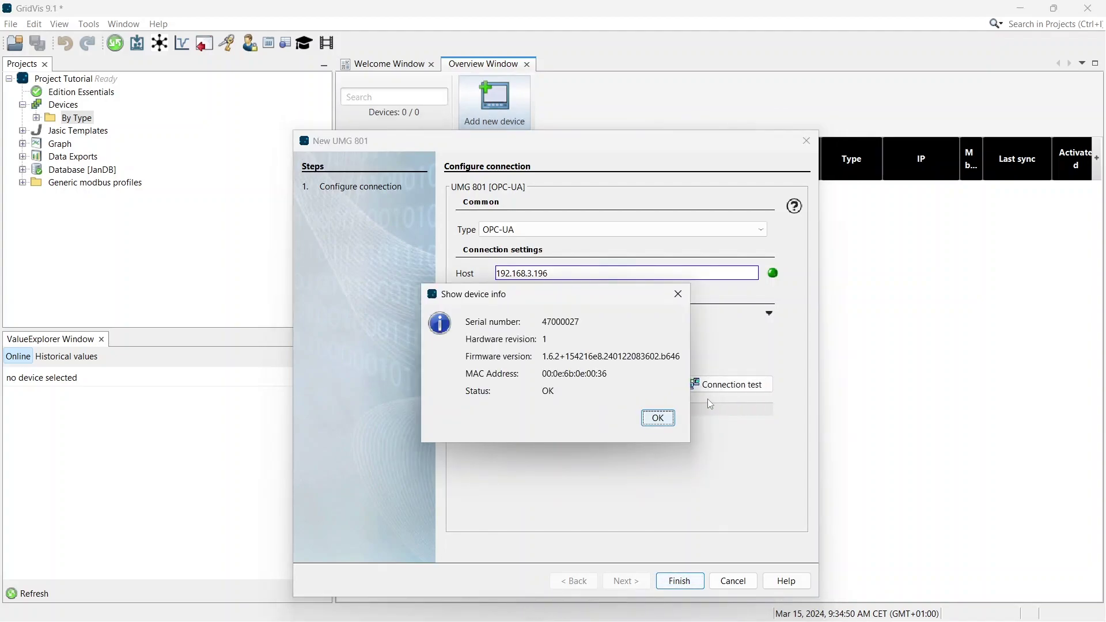
- Close the connection test result, finish adding the UMG 801, and synchronize the new device
left_click(658, 419)
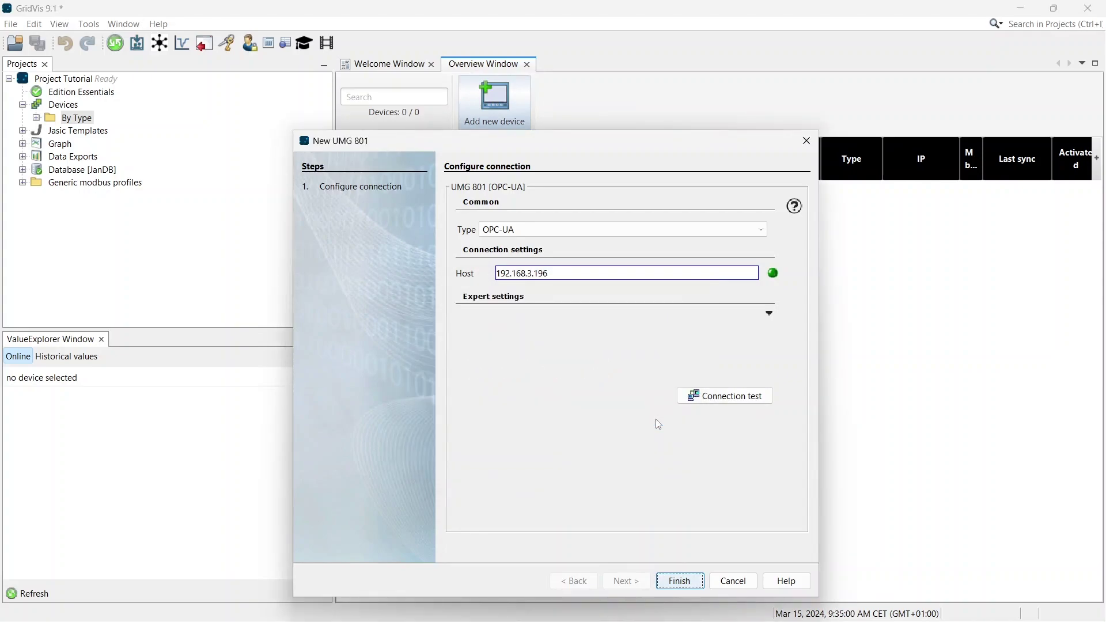
left_click(677, 580)
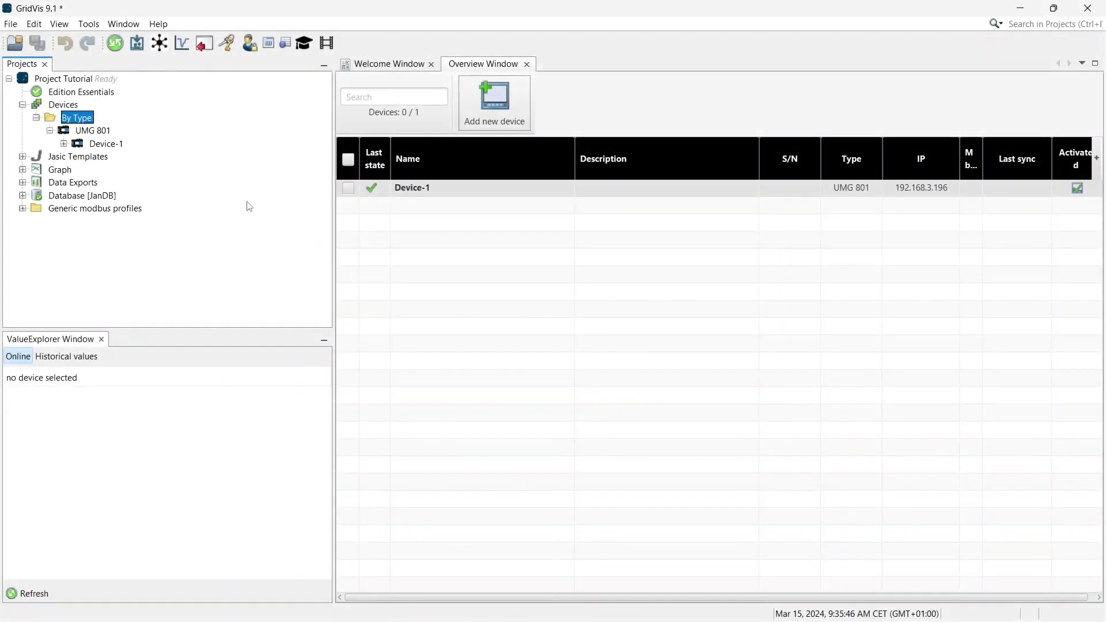
left_click(125, 145)
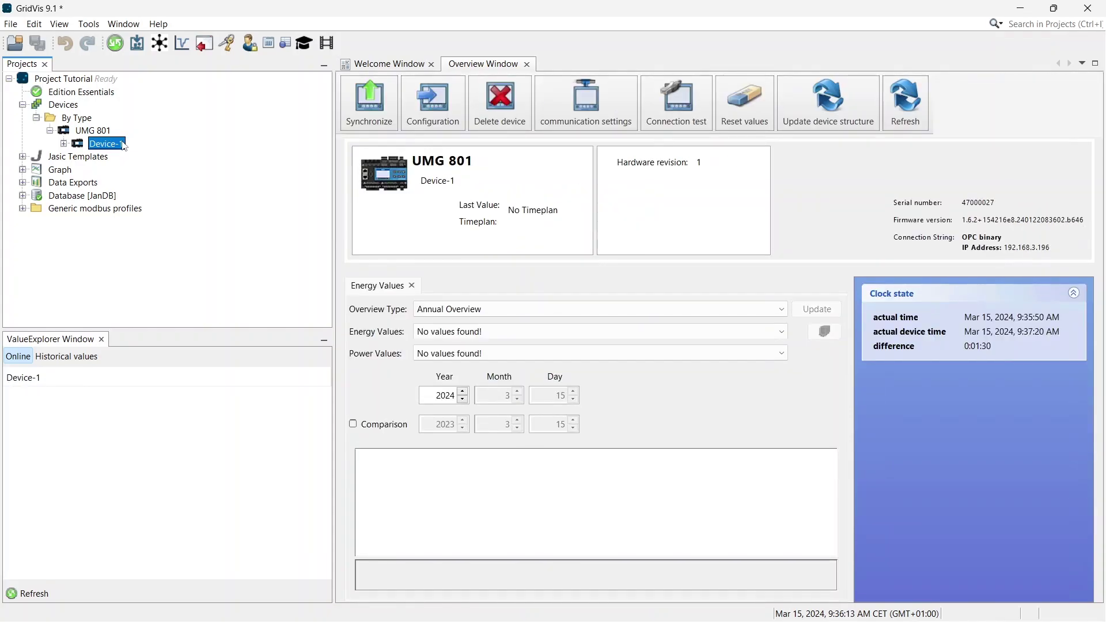
left_click(363, 118)
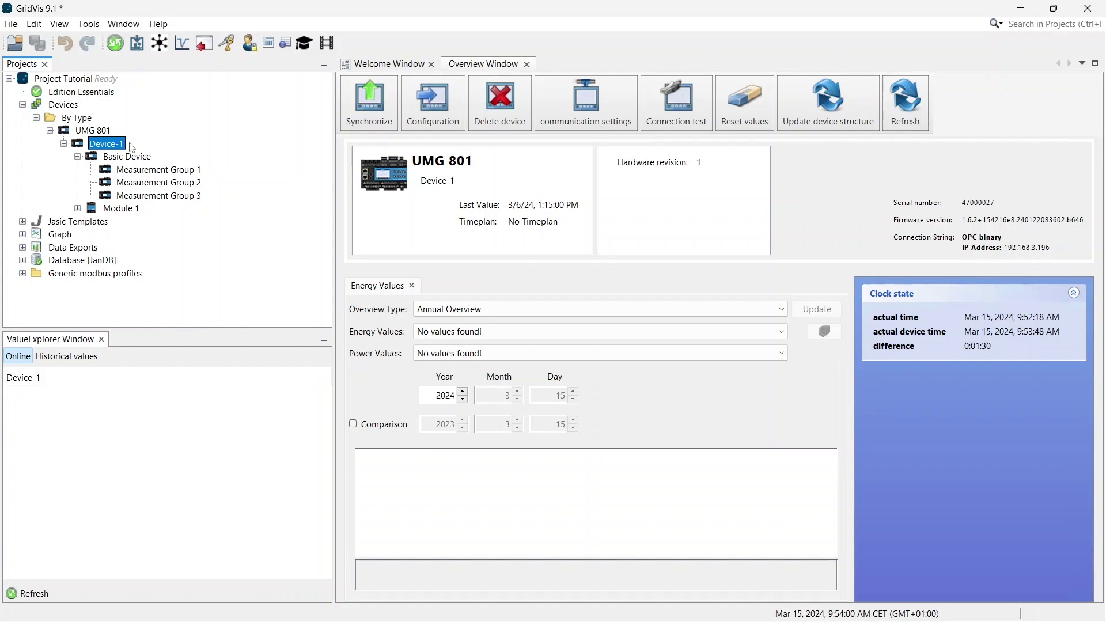
- Graph Measurement Group 3's historical frequency for Thu 29 February and add the Wed 28 frequency to the same graph
left_click(141, 197)
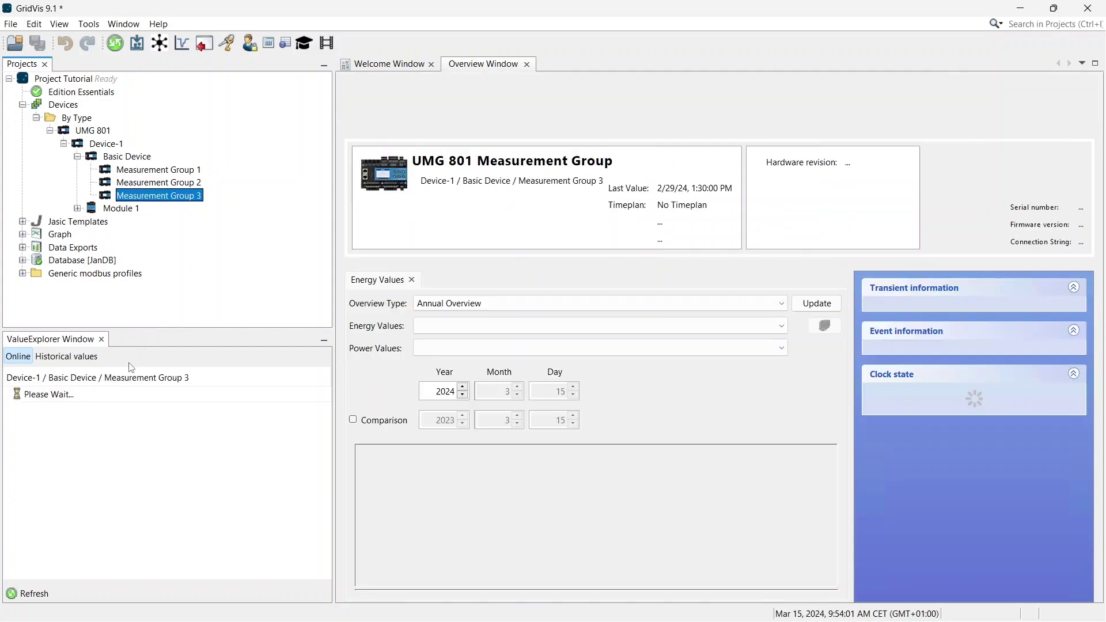
left_click(48, 357)
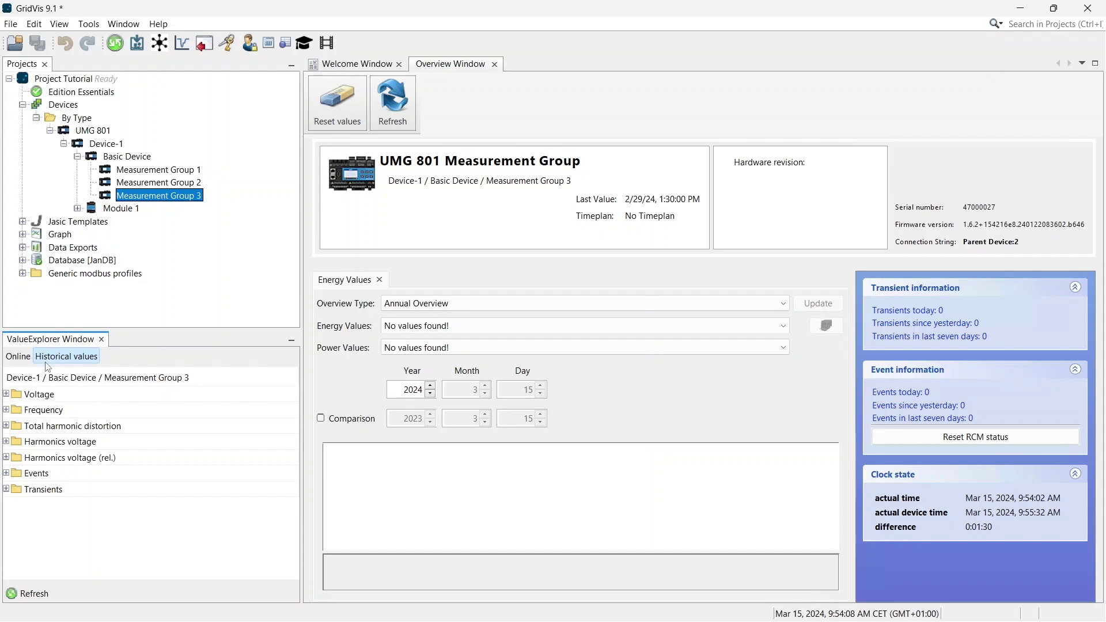
left_click(5, 410)
left_click(12, 426)
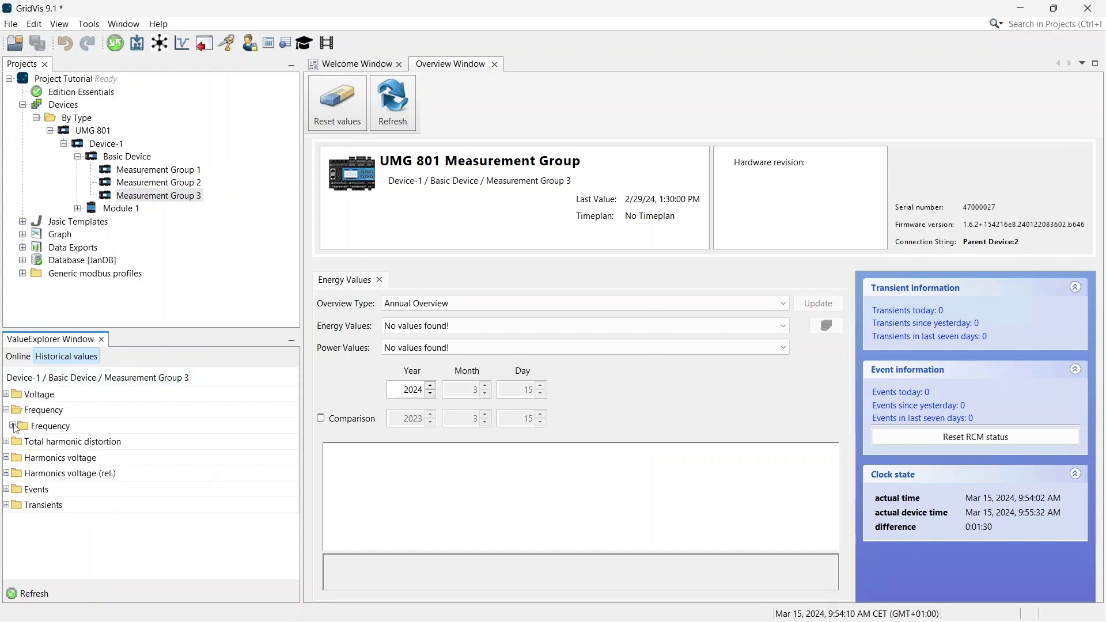
scroll(37, 507, "down", 7)
scroll(37, 510, "down", 1)
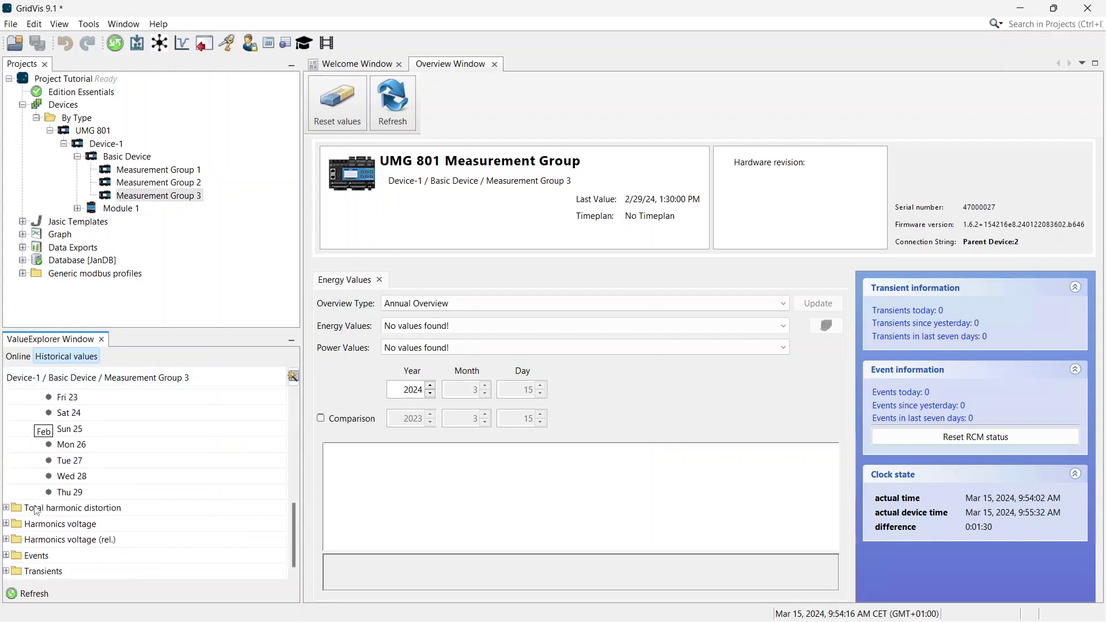
left_click_drag(61, 496, 344, 466)
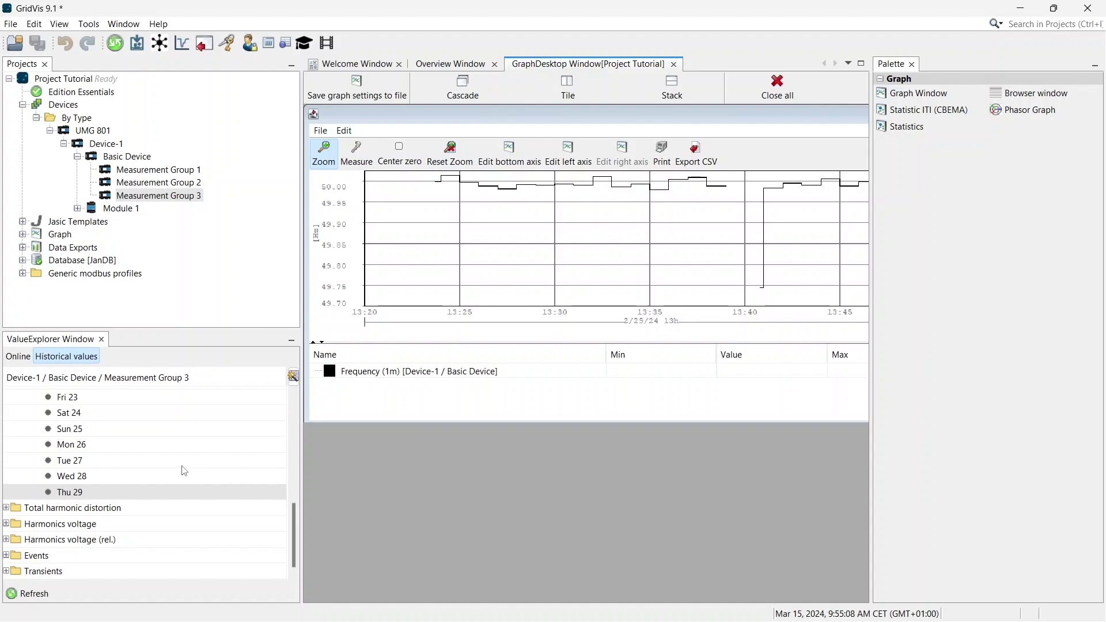
left_click(139, 476)
left_click_drag(298, 405, 353, 331)
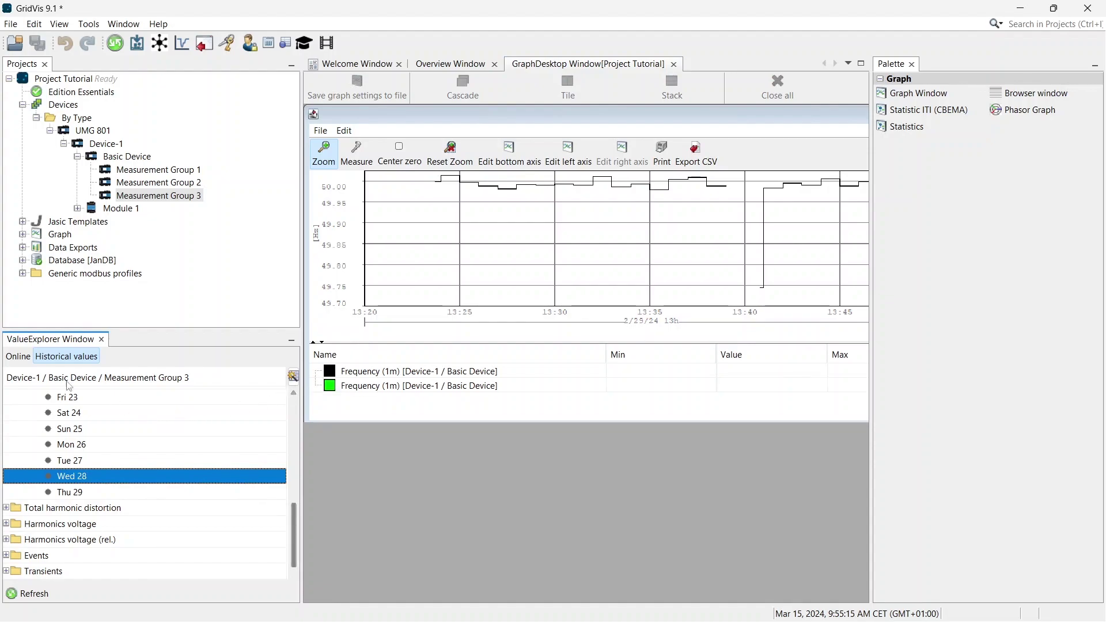
- Open the online frequency of Measurement Group 3 in a separate graph and place it below and beside the historical graph
left_click(11, 356)
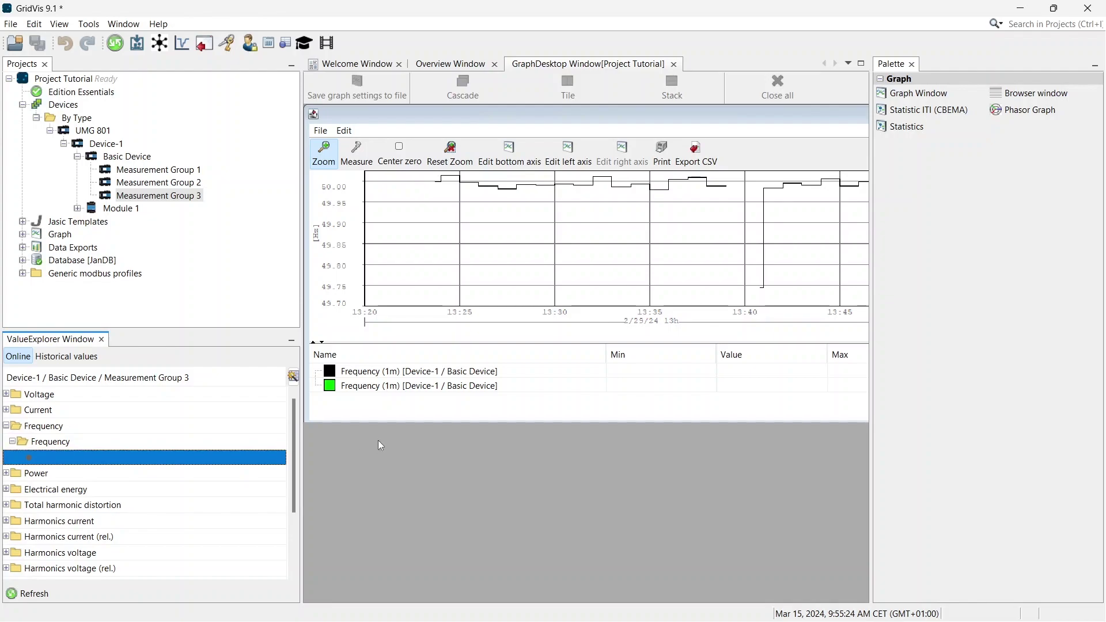
left_click_drag(378, 441, 378, 441)
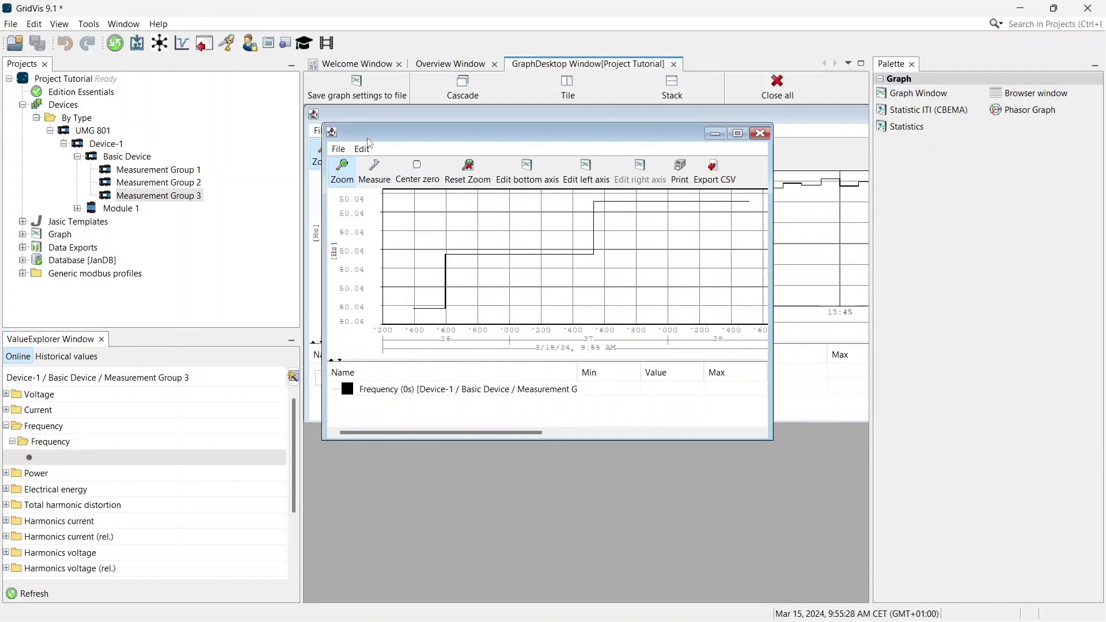
left_click_drag(370, 140, 464, 293)
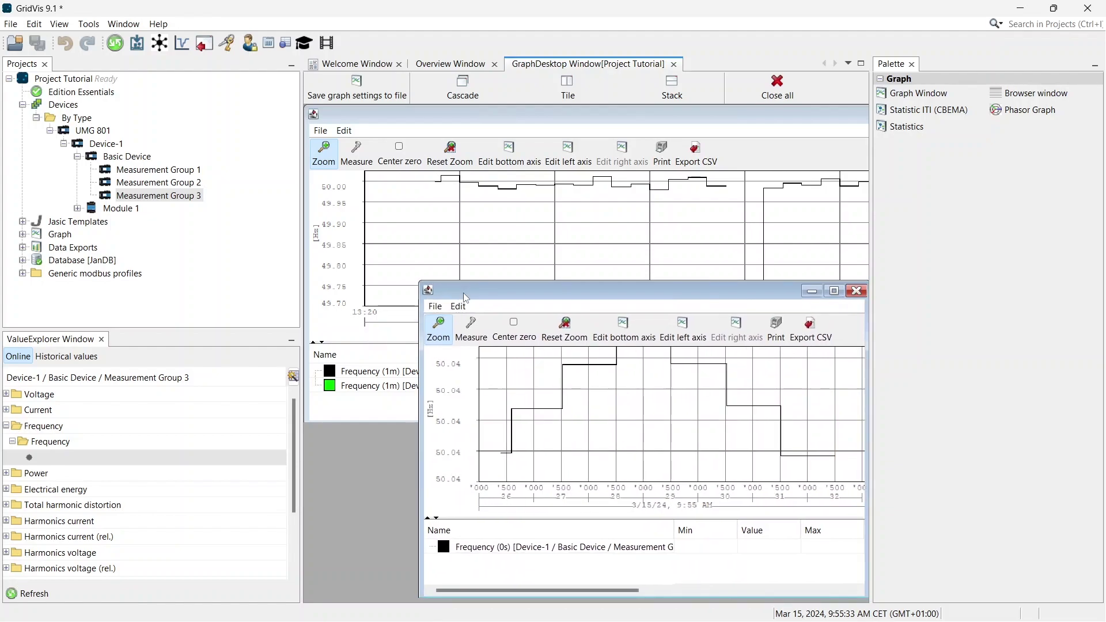